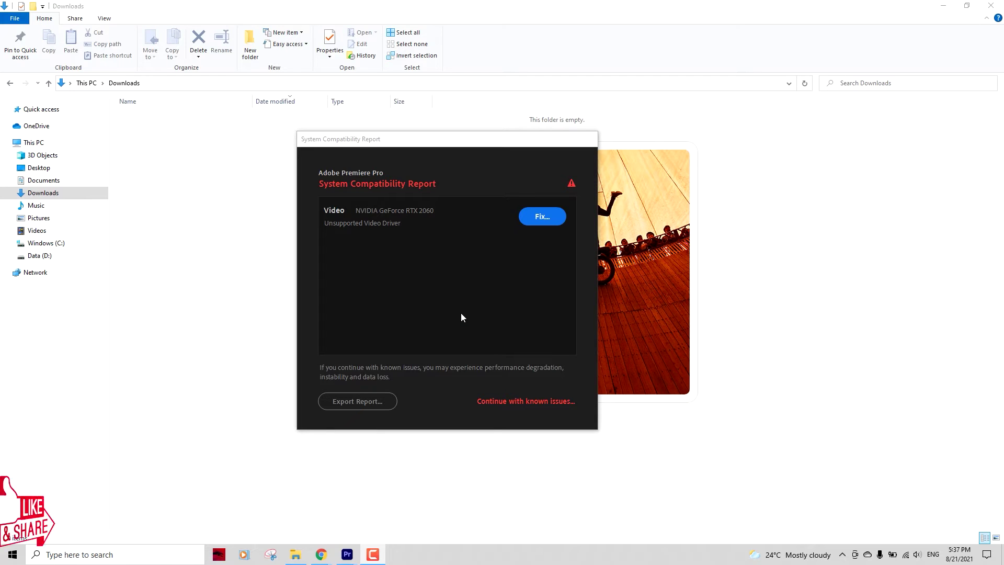
Focus the System Compatibility Report window that flags the RTX 2060's unsupported driver
click(359, 211)
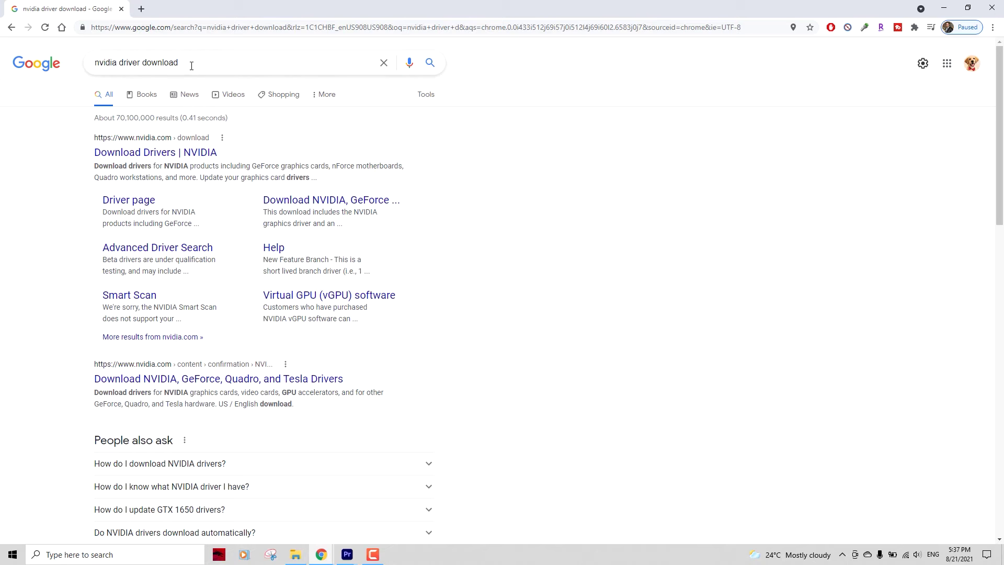
Select the 'nvidia driver download' query text in the Google search box
drag(180, 64, 91, 69)
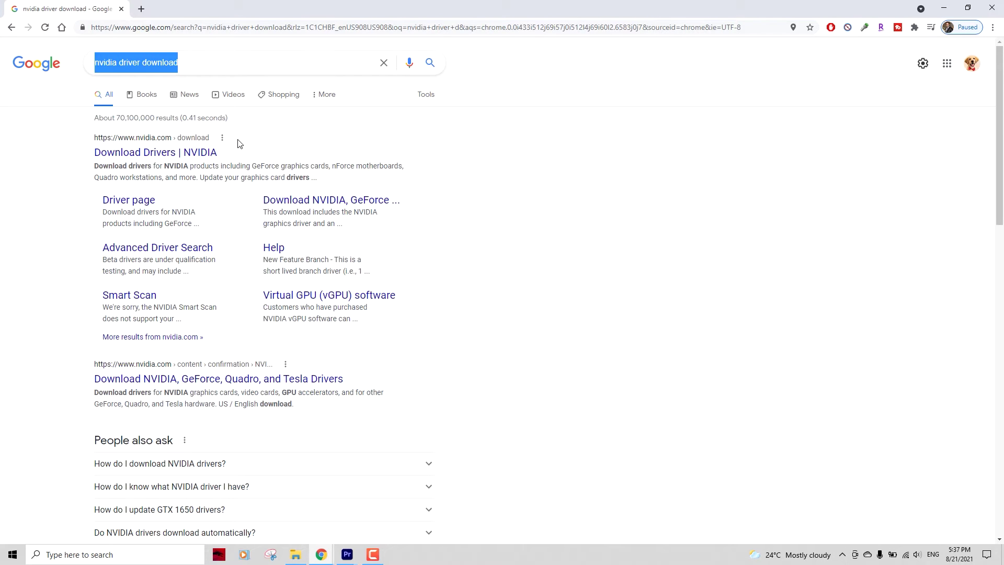
Open NVIDIA's official driver page and choose GeForce, RTX 20 Series and RTX 2060
click(158, 157)
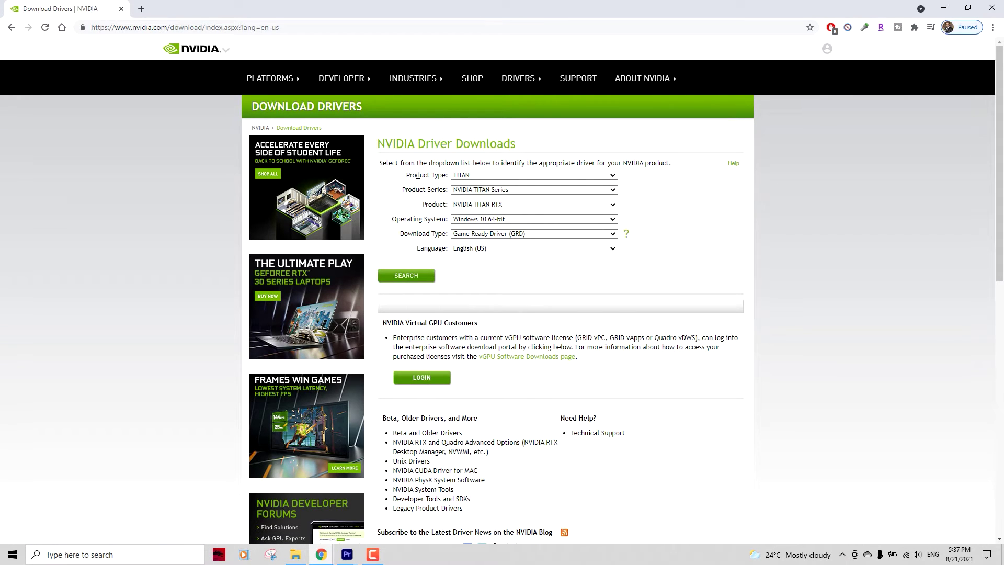
click(458, 177)
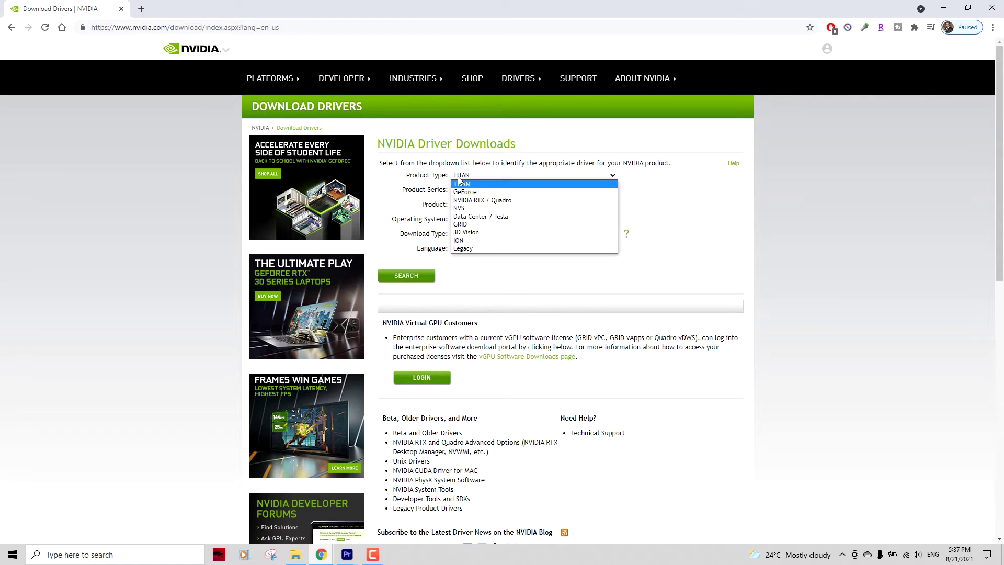
click(479, 192)
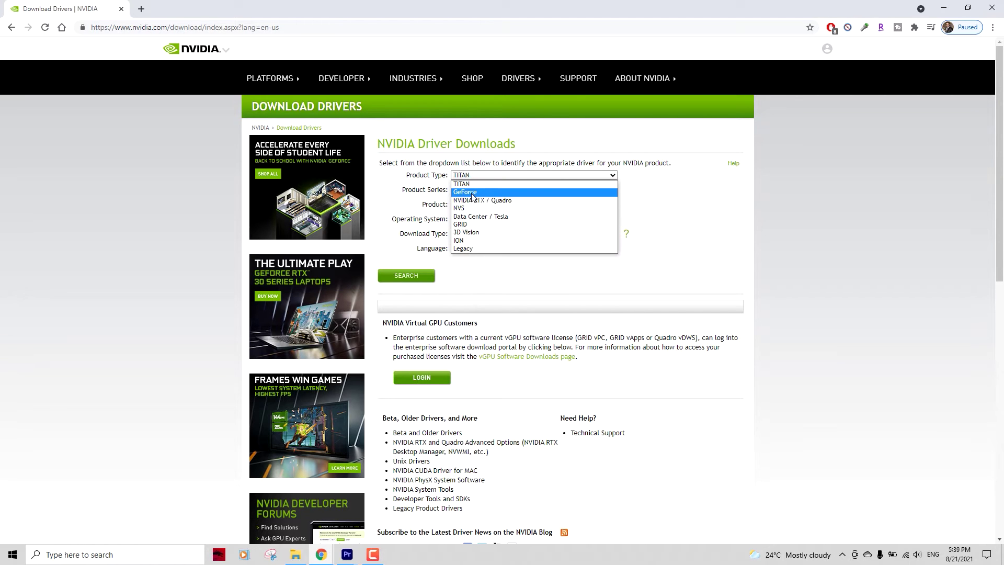
click(472, 193)
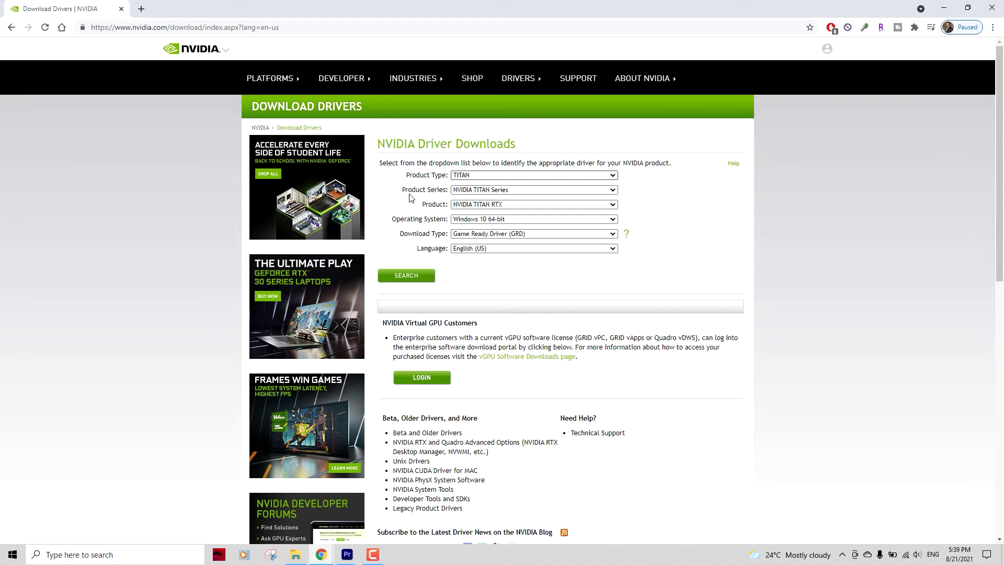
click(492, 192)
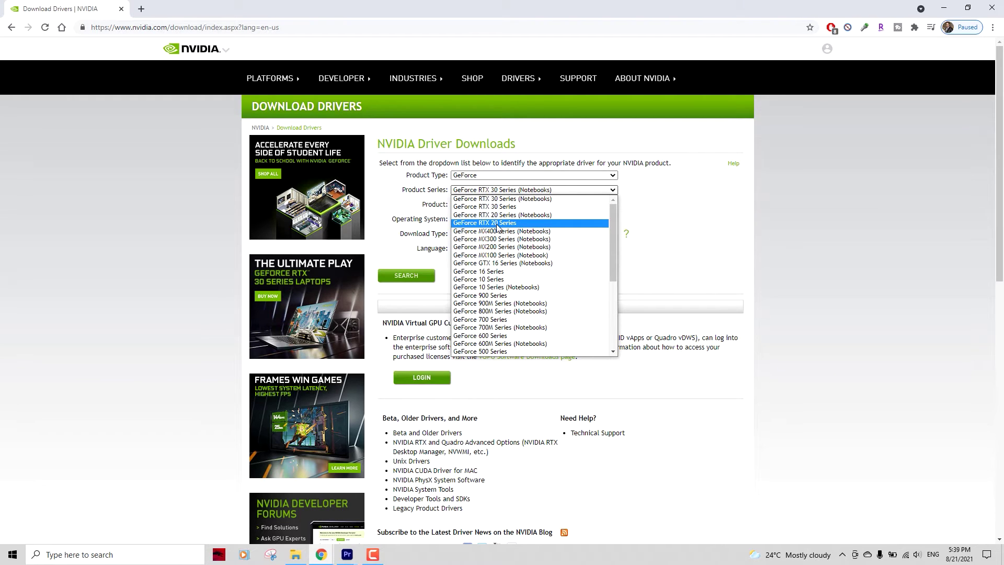
click(496, 224)
click(500, 205)
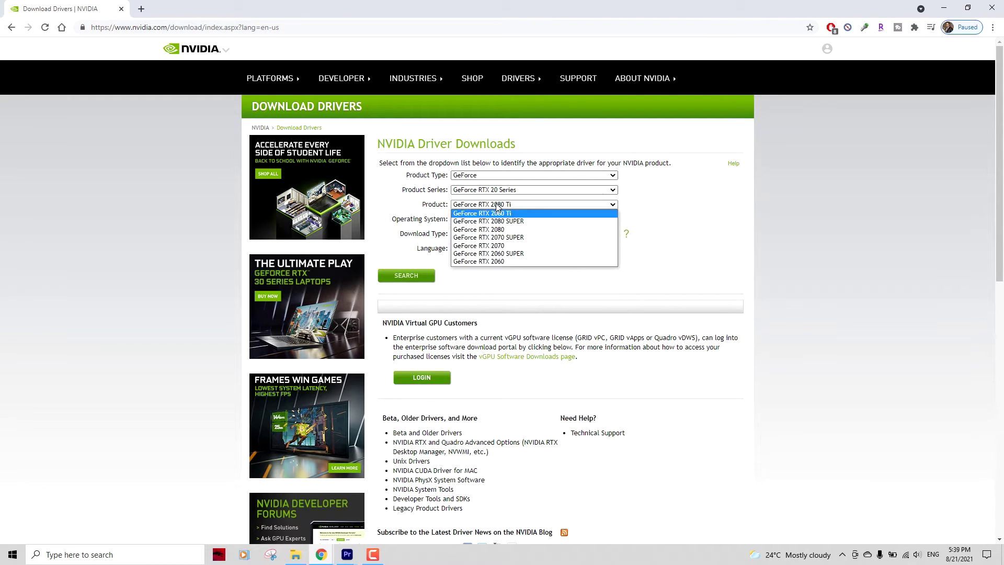
click(509, 262)
Confirm RTX 20 Series and RTX 2060, keep Windows 10 64-bit, and choose Studio Driver (SD)
click(512, 190)
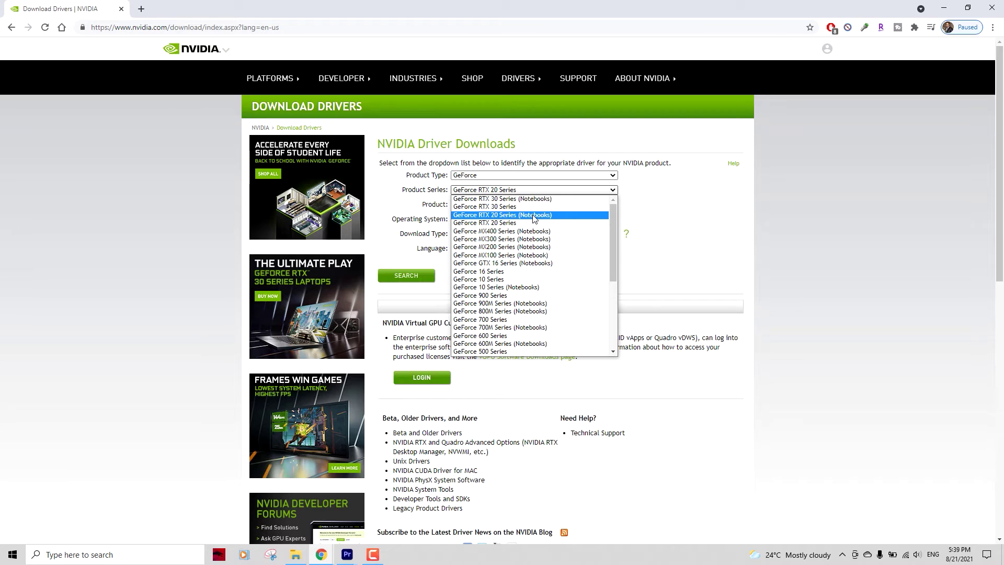
click(653, 220)
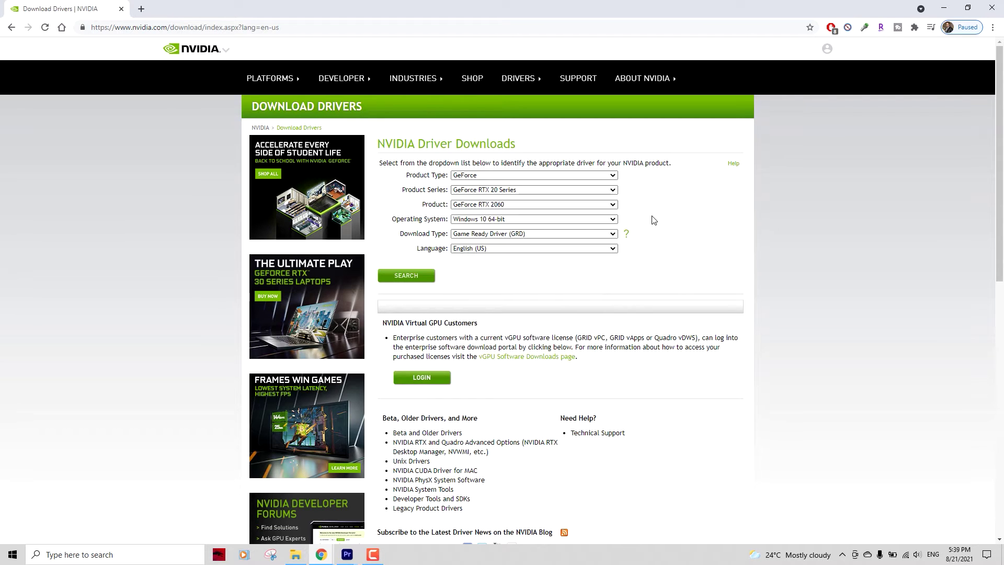
click(506, 205)
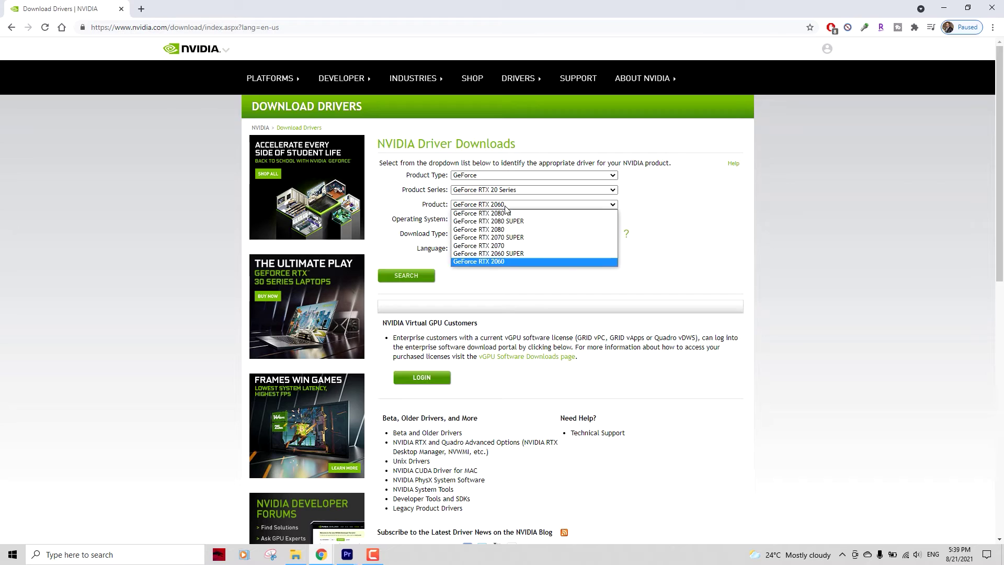
click(504, 262)
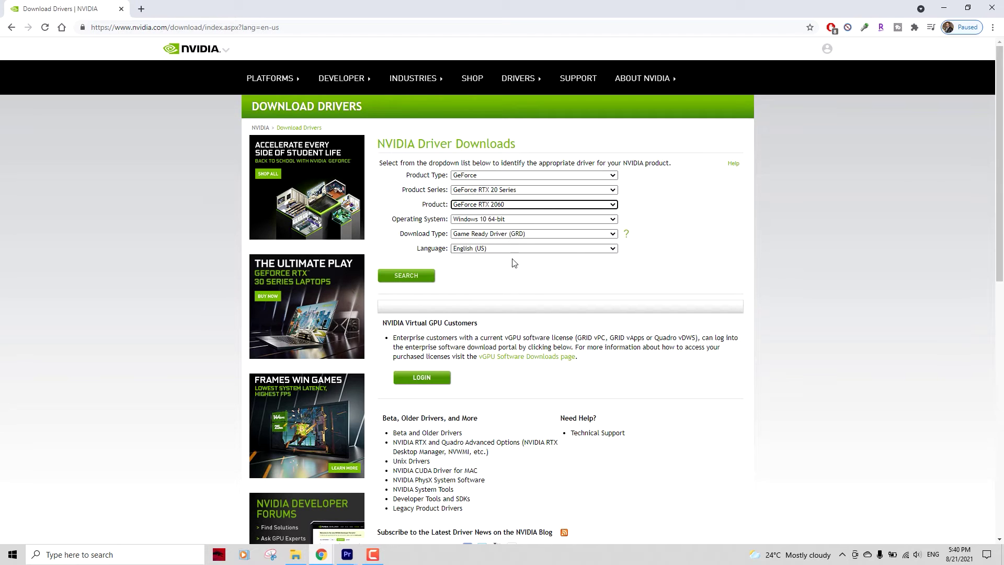
click(479, 219)
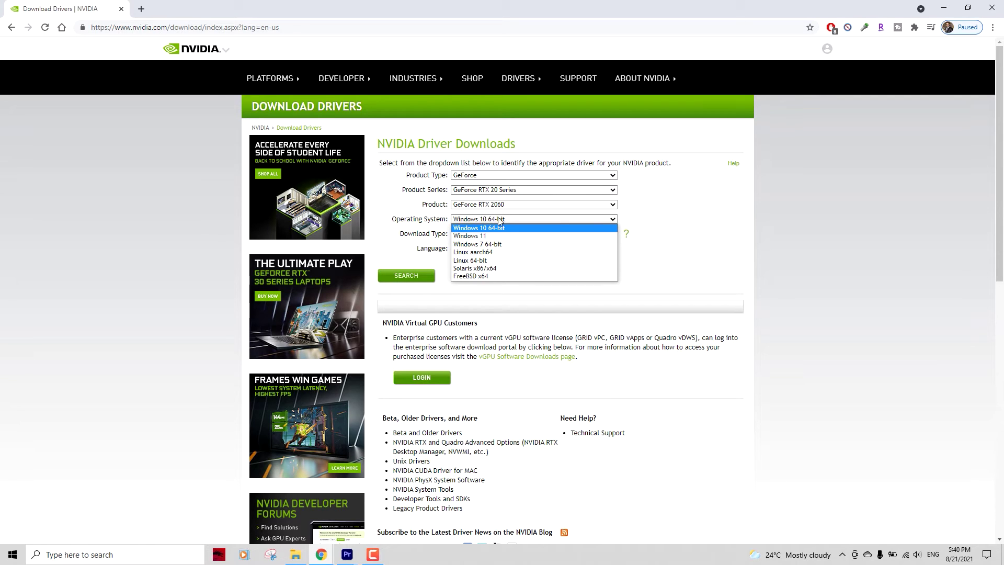
click(523, 228)
click(471, 234)
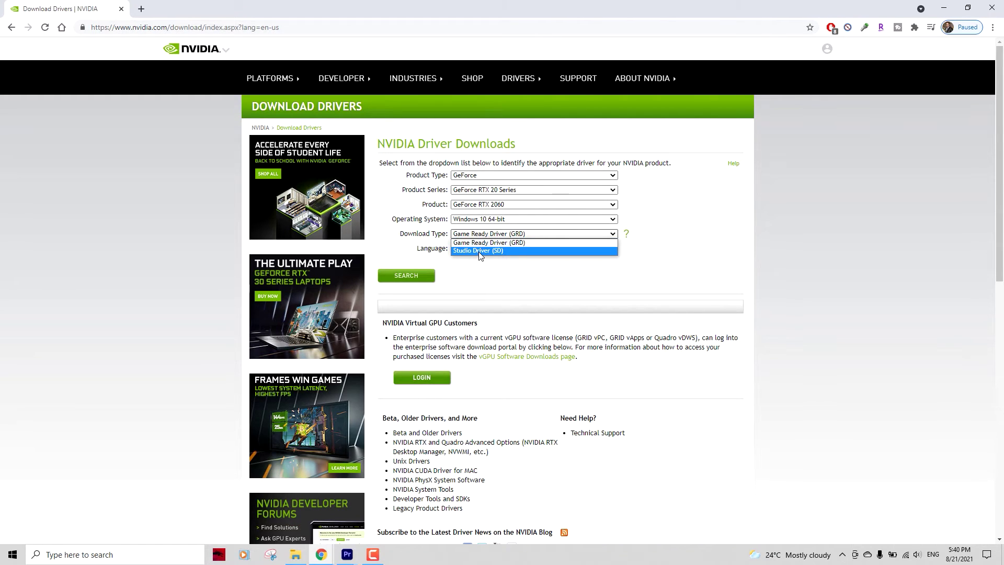
click(481, 251)
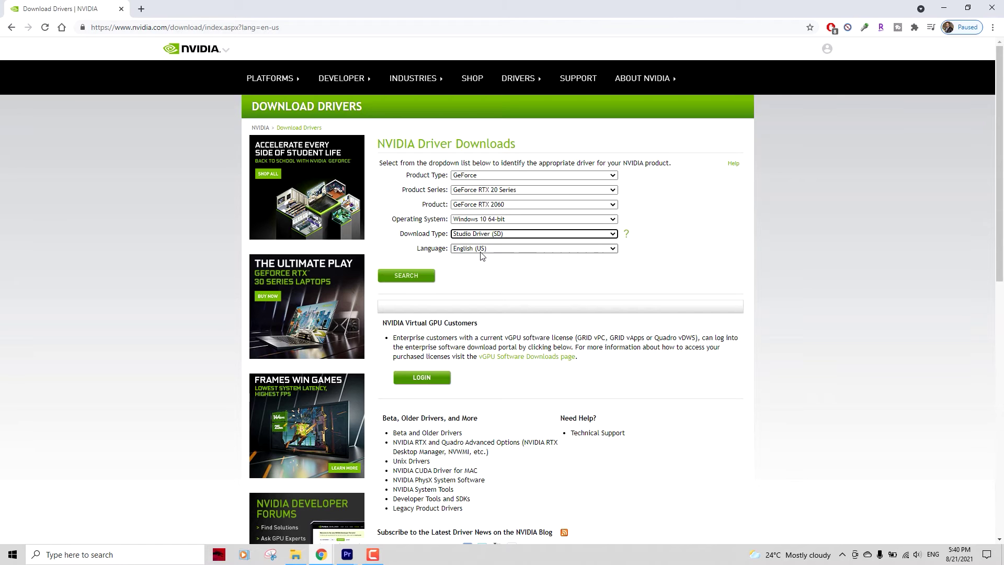
Look up the matching Studio Driver 471.68, a 721.08 MB download
click(404, 279)
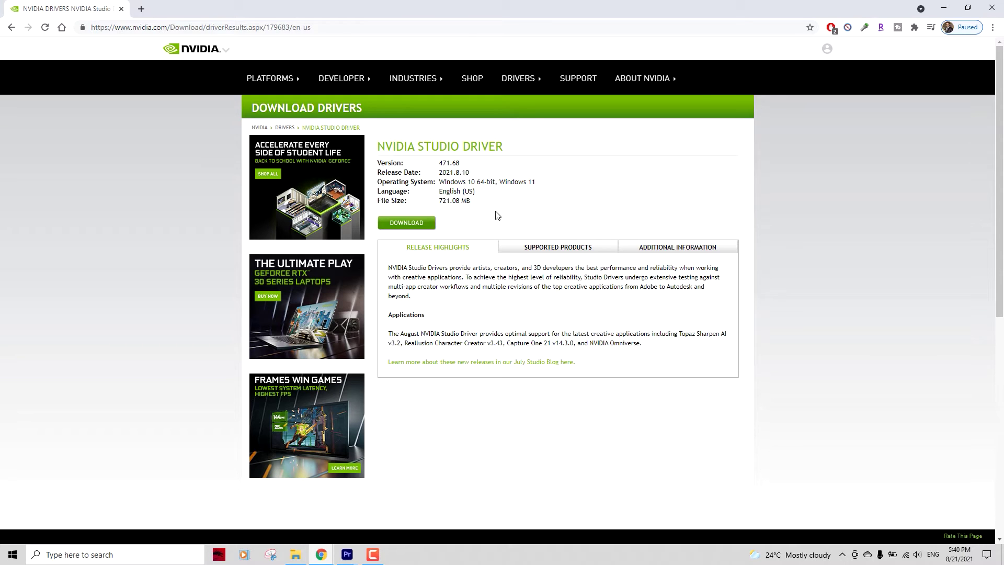
drag(440, 201, 473, 205)
click(480, 225)
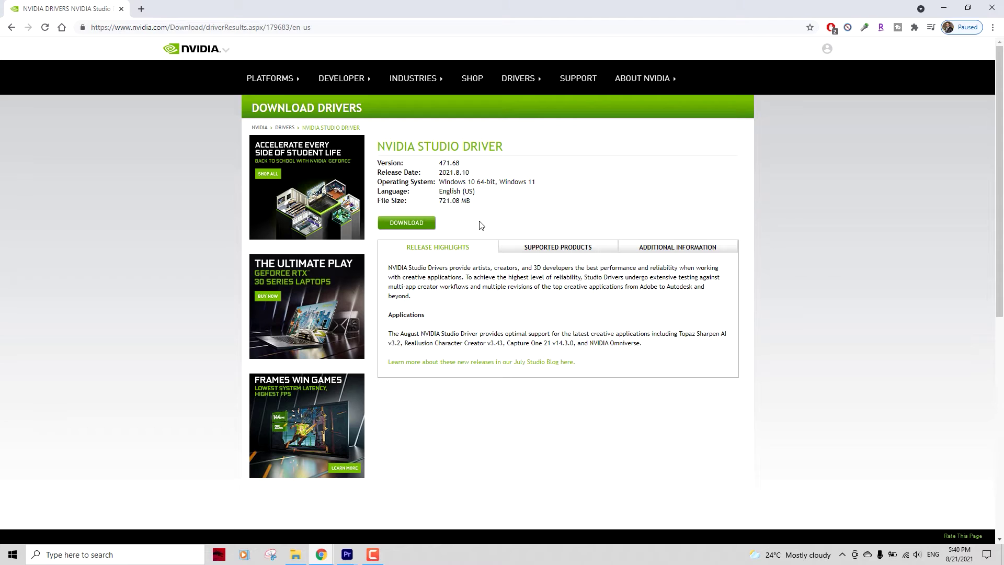
Download the 471.68 driver installer and save it to the Downloads folder
click(401, 224)
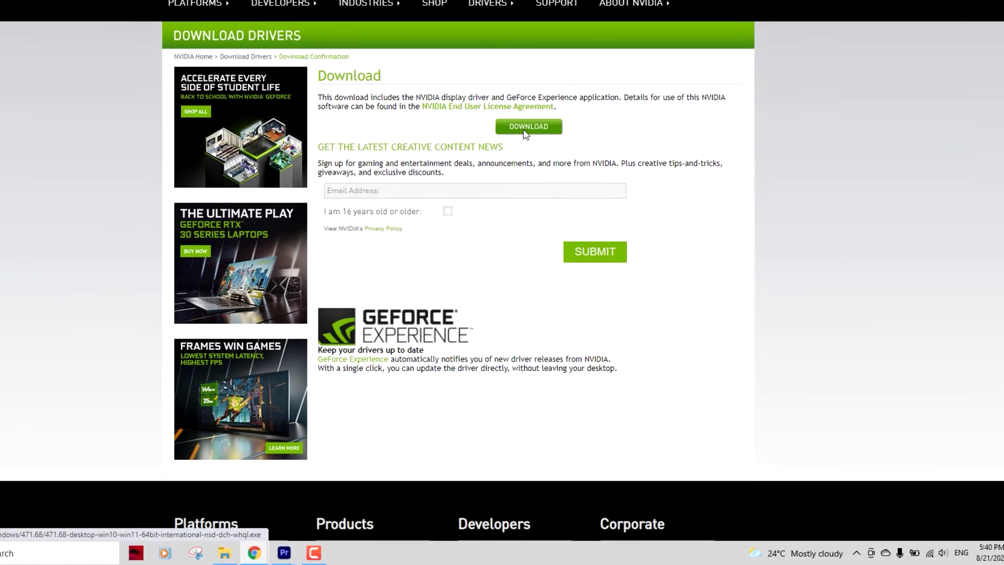
click(557, 187)
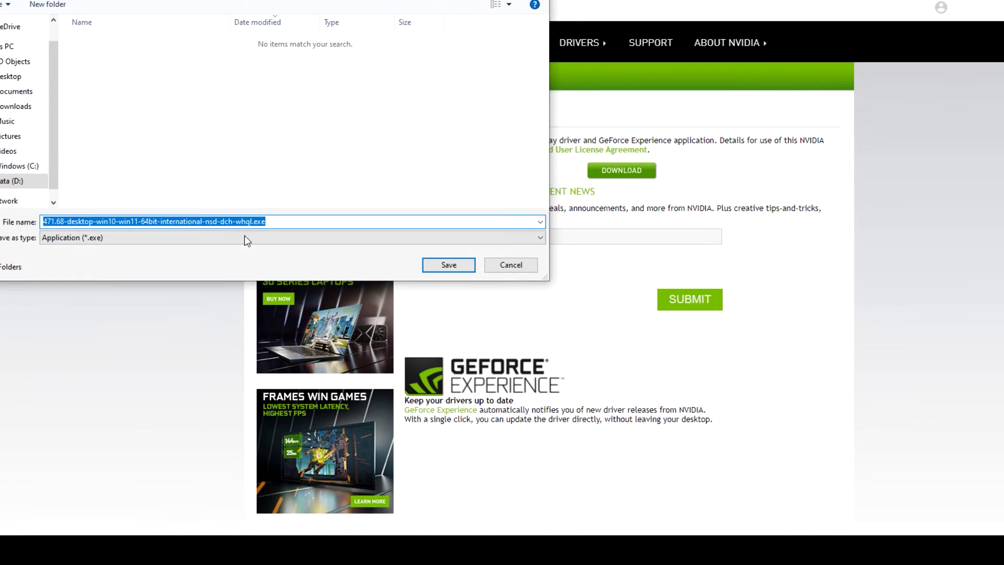
click(16, 106)
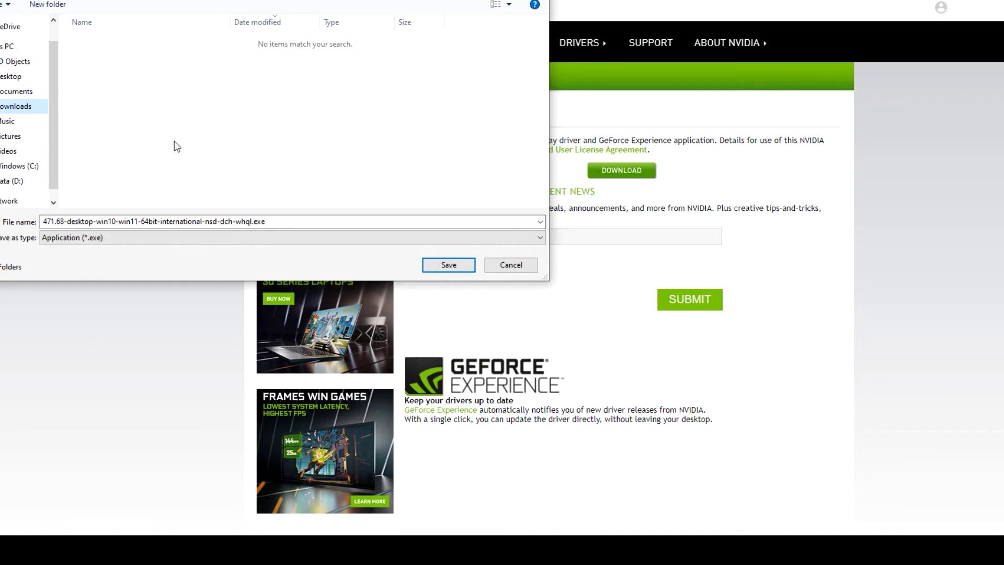
click(450, 265)
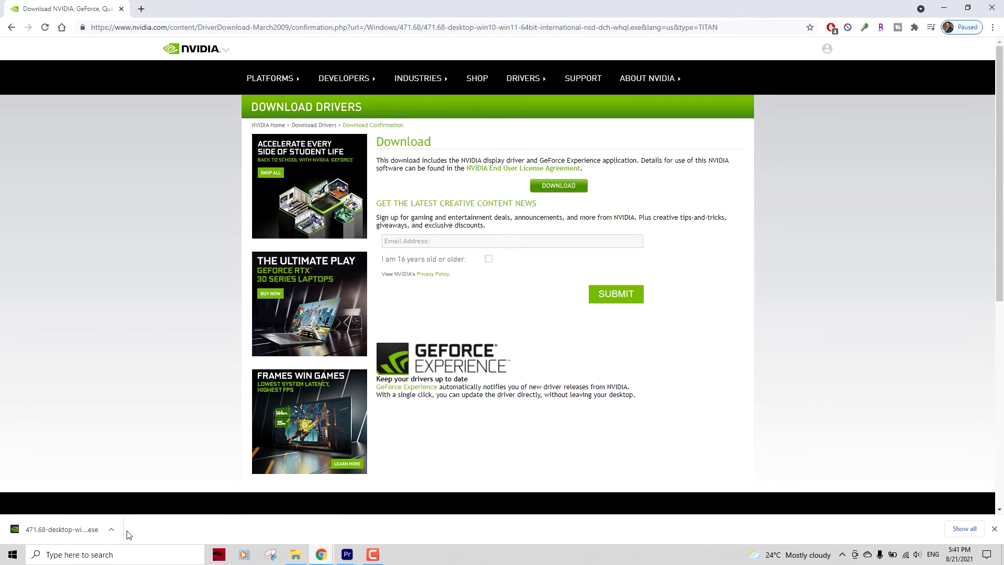
Run the downloaded 471.68 installer and extract its files to the default folder
click(67, 533)
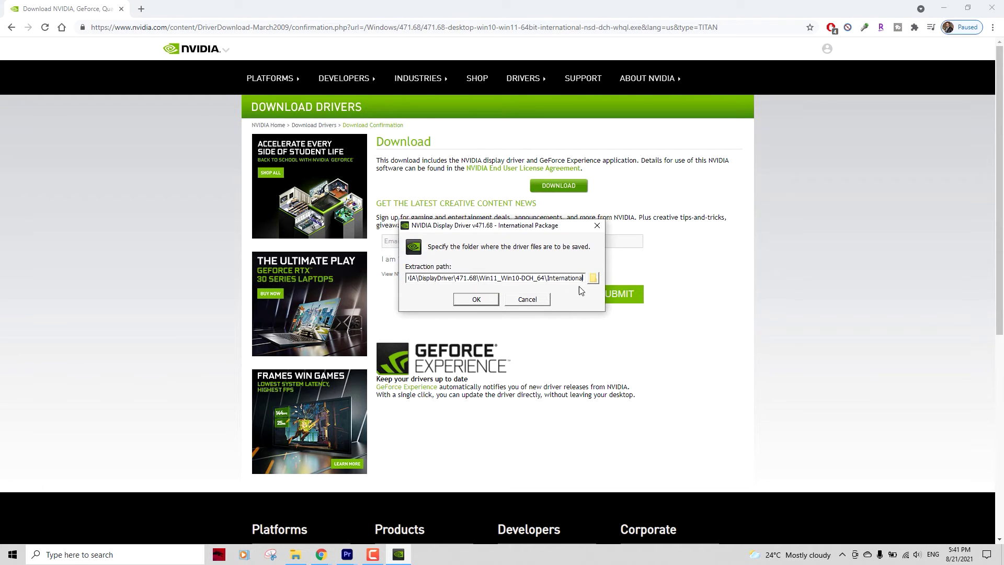
click(476, 299)
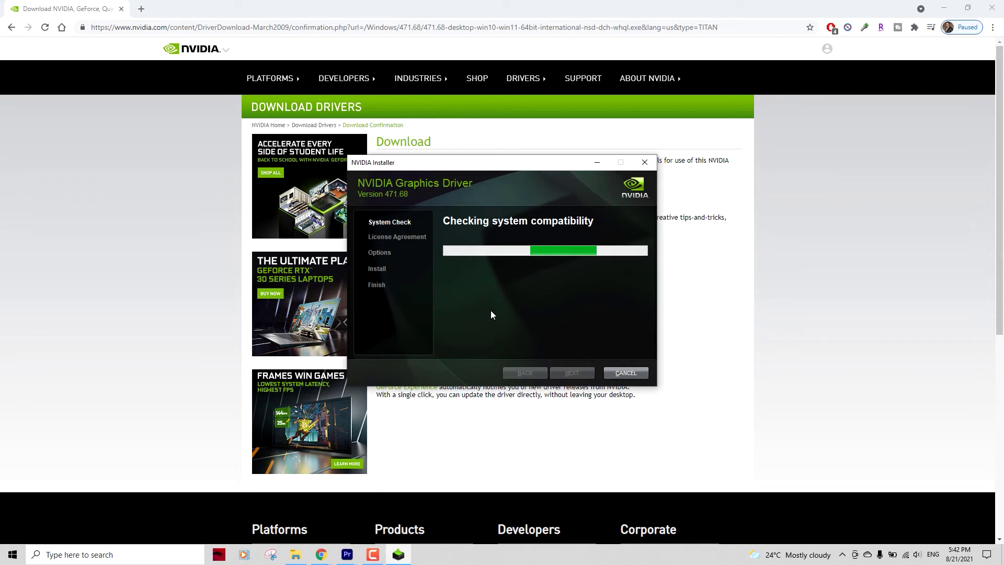
Accept the NVIDIA license and start the Express installation of Graphics Driver 471.68
click(384, 502)
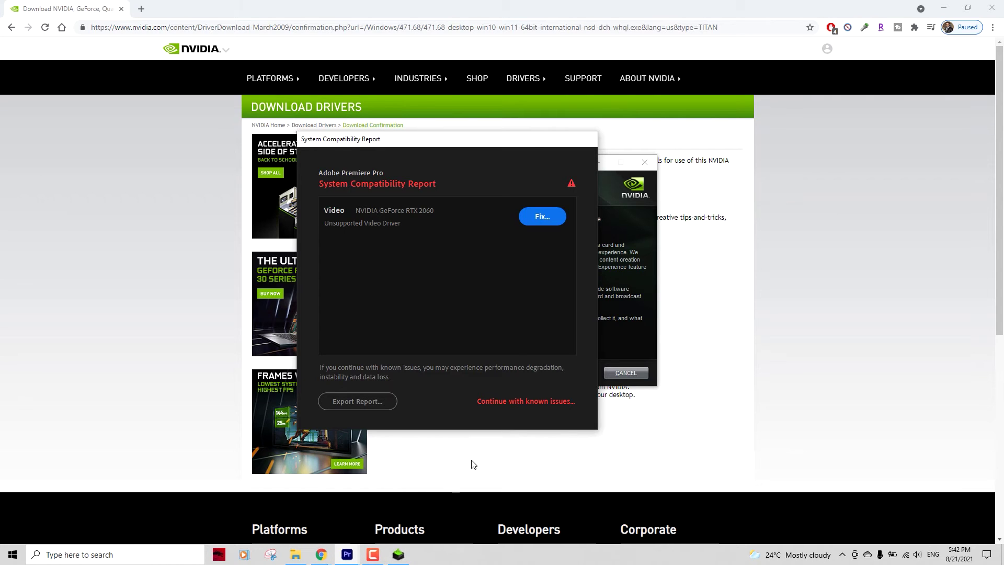
click(629, 333)
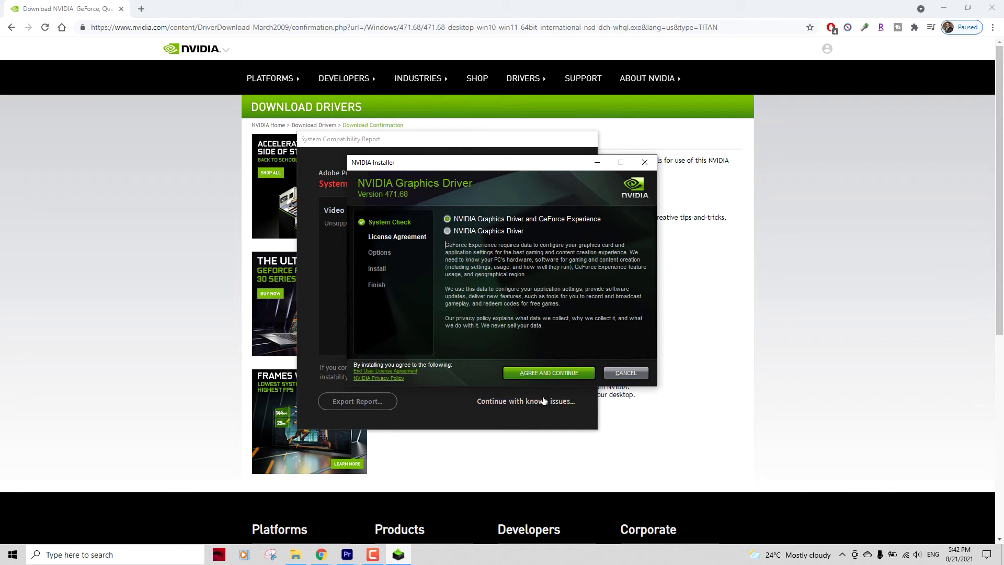
click(560, 372)
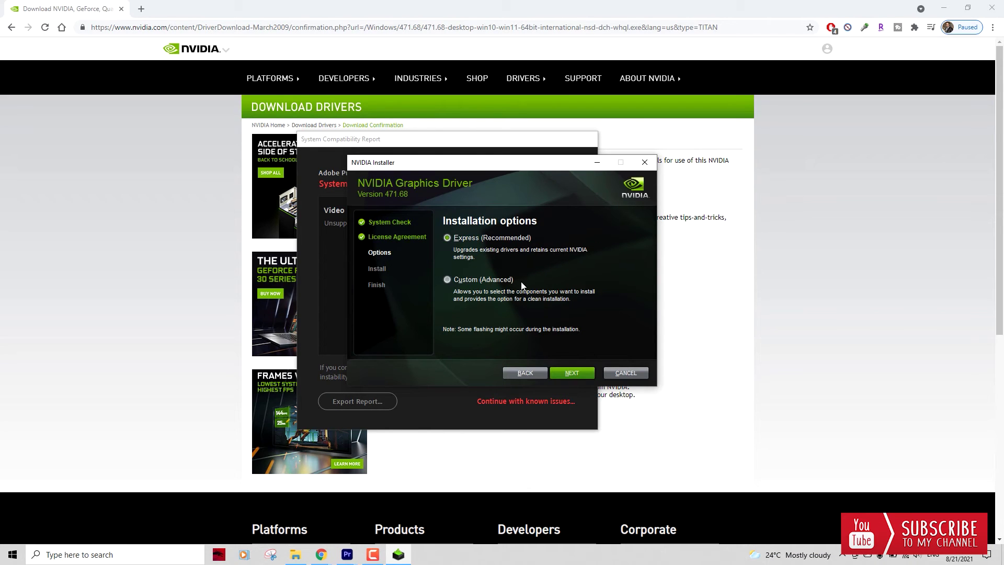
click(586, 373)
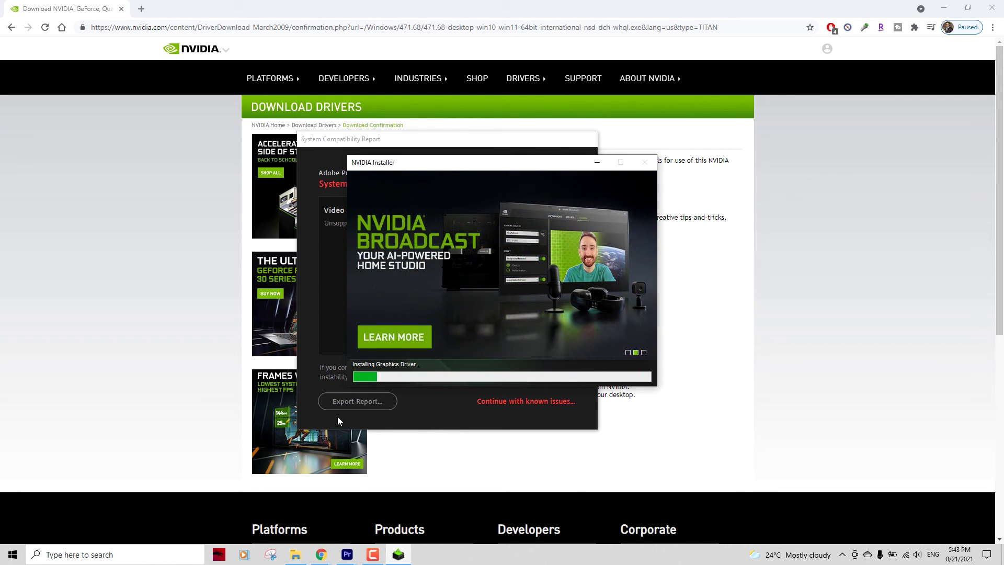
click(347, 554)
Close Premiere Pro's compatibility report and main window while the driver installs
click(317, 496)
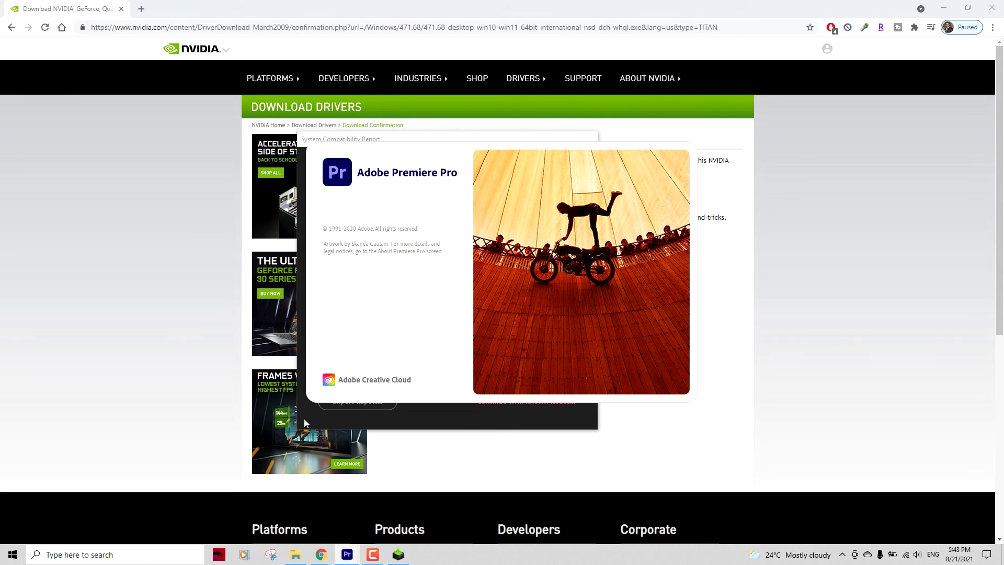
mouse_move(346, 554)
click(381, 500)
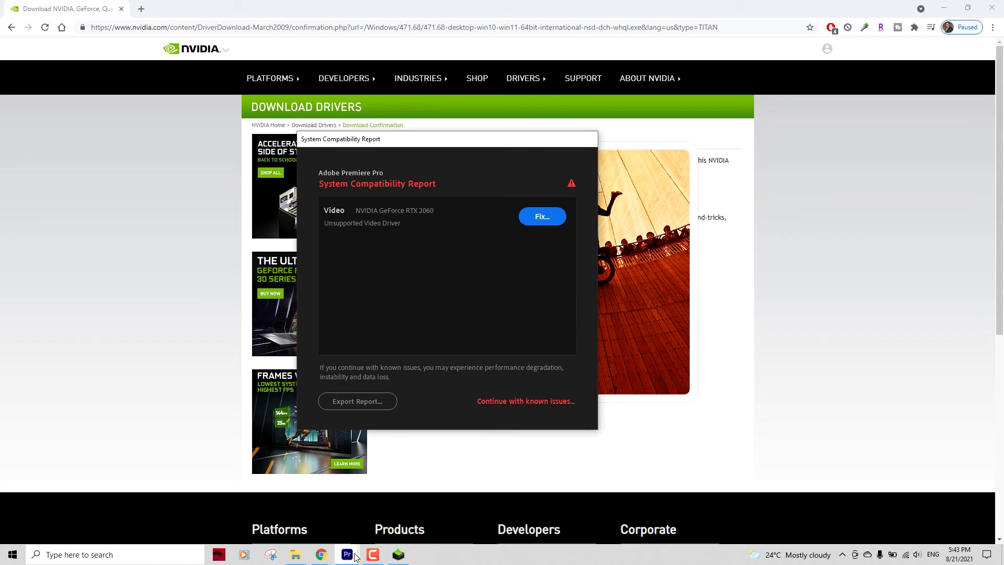
mouse_move(346, 554)
click(422, 473)
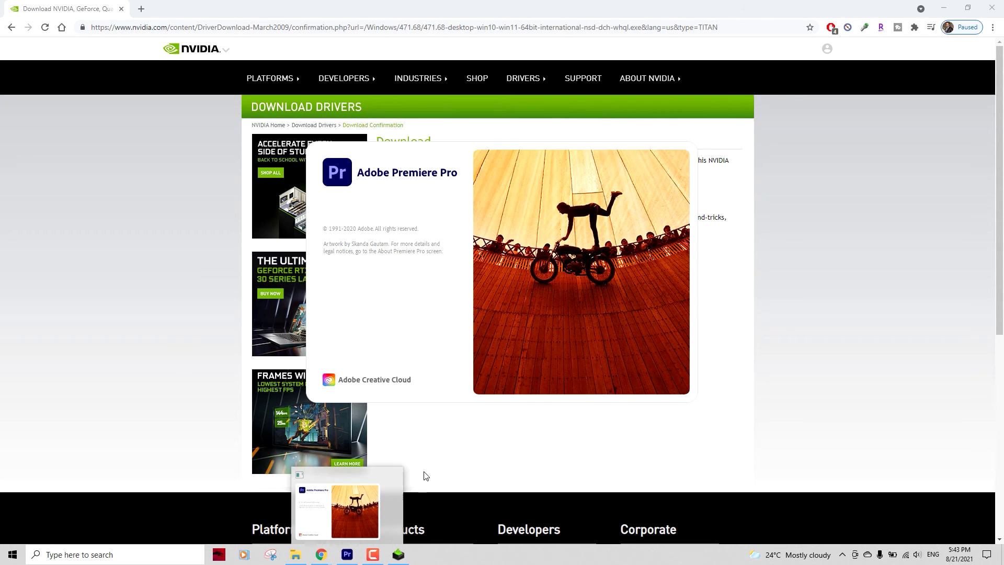
click(388, 474)
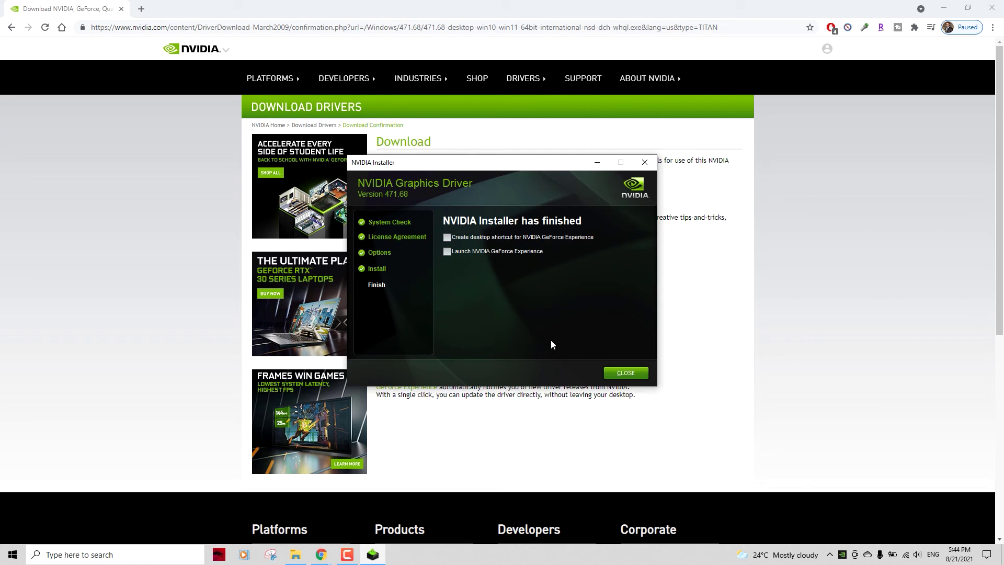
Close the finished NVIDIA installer and relaunch Adobe Premiere Pro from the Start menu
click(638, 377)
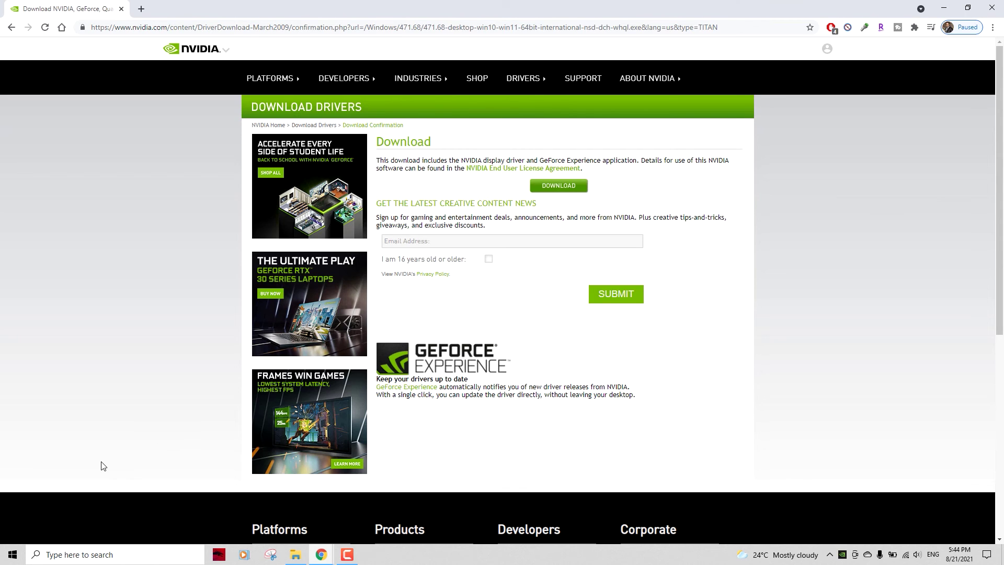
click(13, 554)
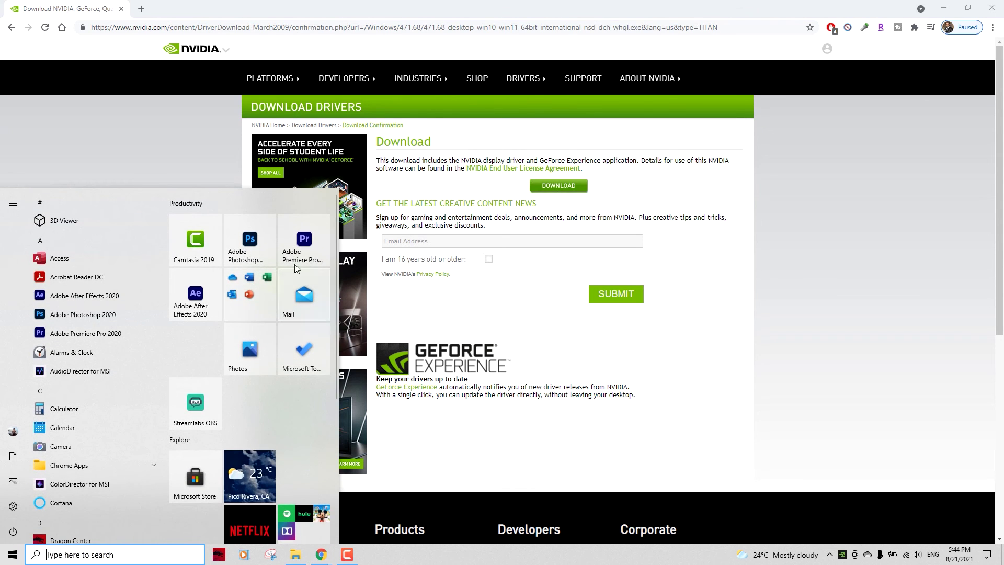
click(304, 246)
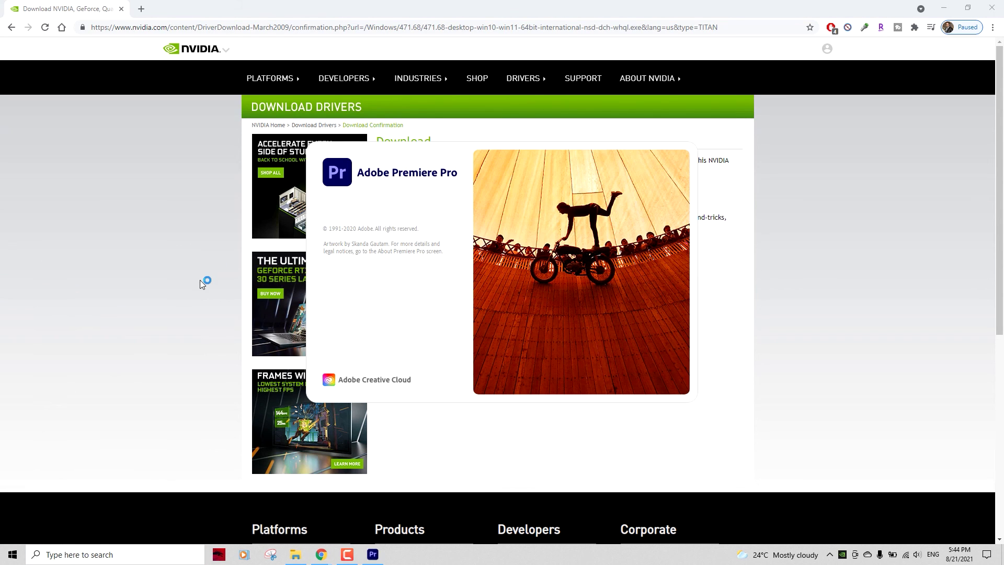